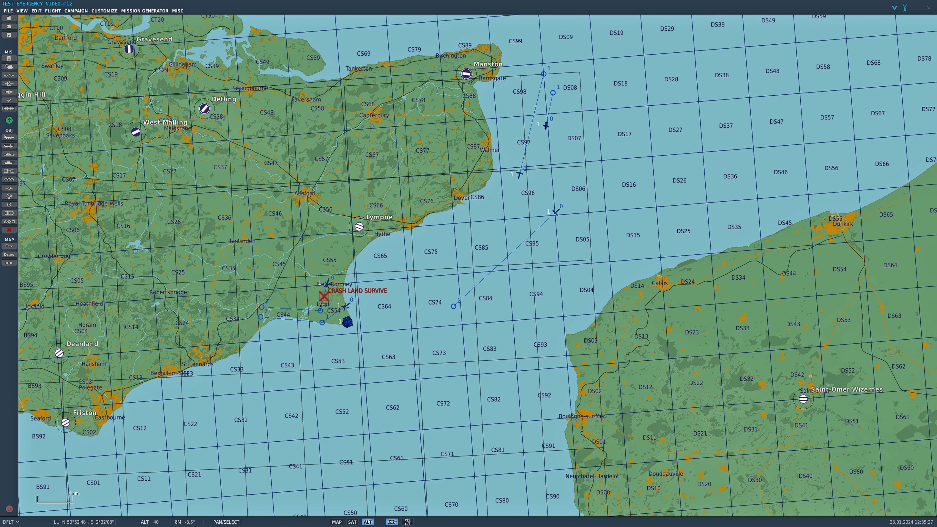
# Step: Review the F16 DIVERT AIRFIELD, A10 EJECT and MOSSIE DITCH airplane groups and their routes on the map
pyautogui.click(547, 126)
pyautogui.click(520, 175)
pyautogui.click(555, 212)
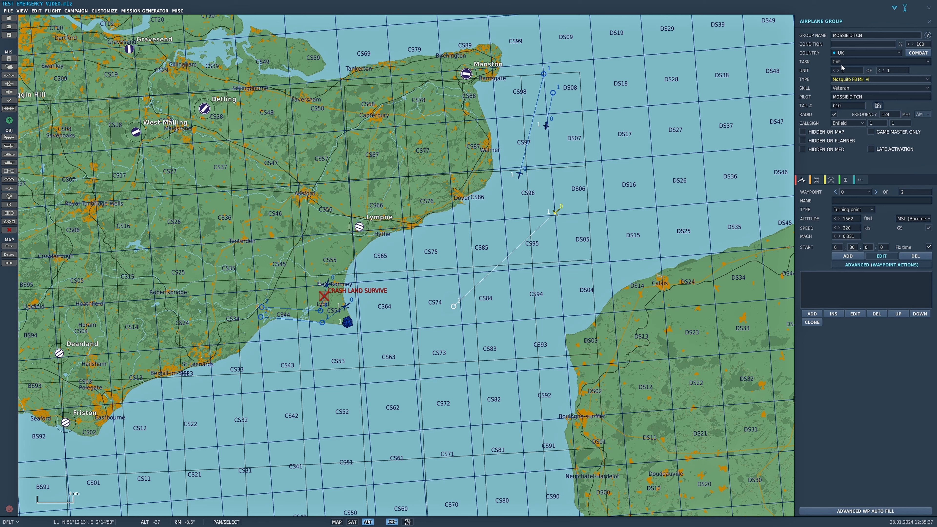
pyautogui.click(519, 176)
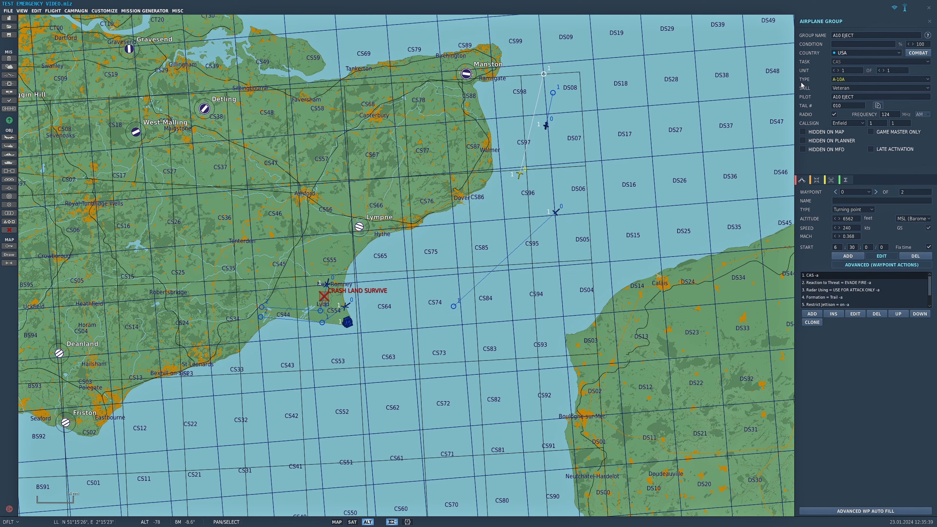
pyautogui.click(547, 125)
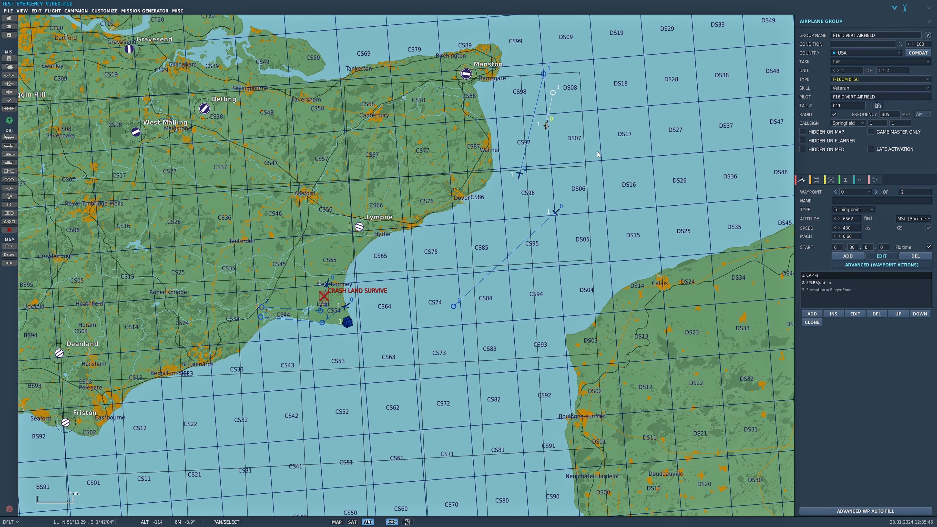
pyautogui.click(583, 145)
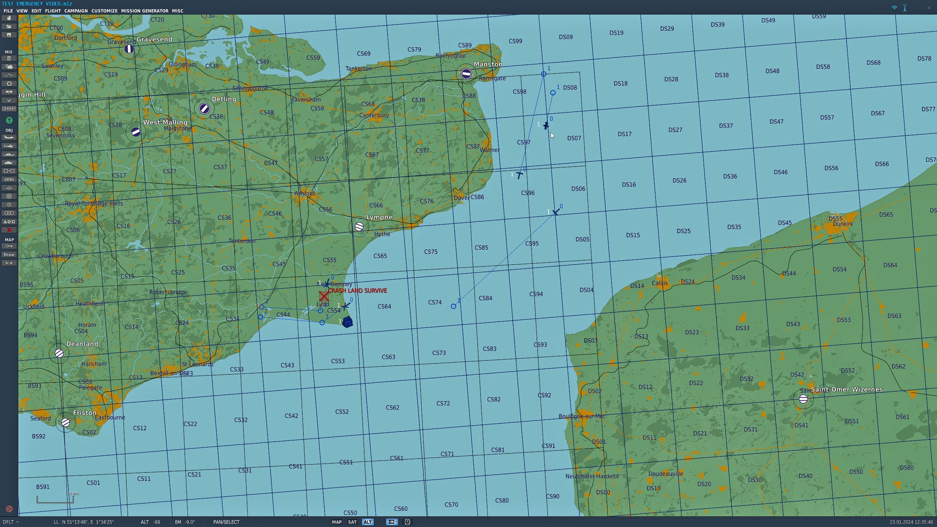
pyautogui.click(546, 126)
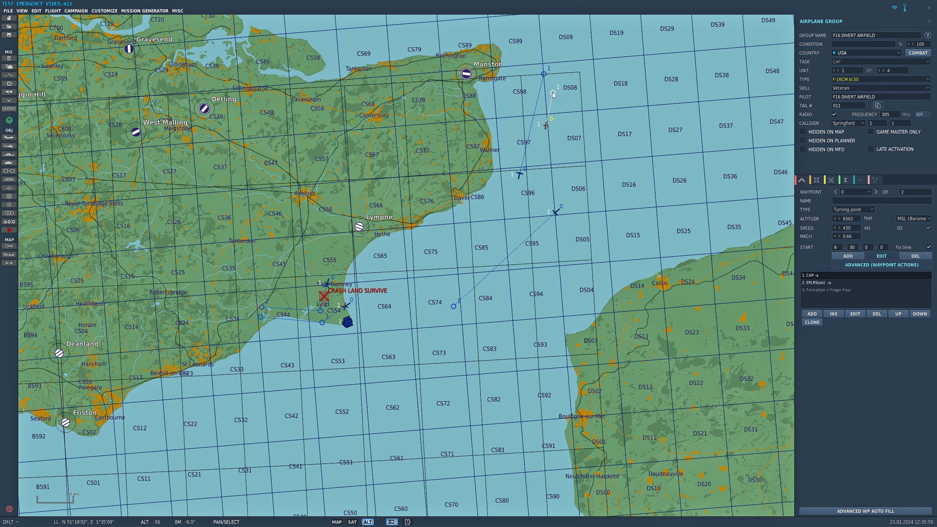
pyautogui.click(619, 132)
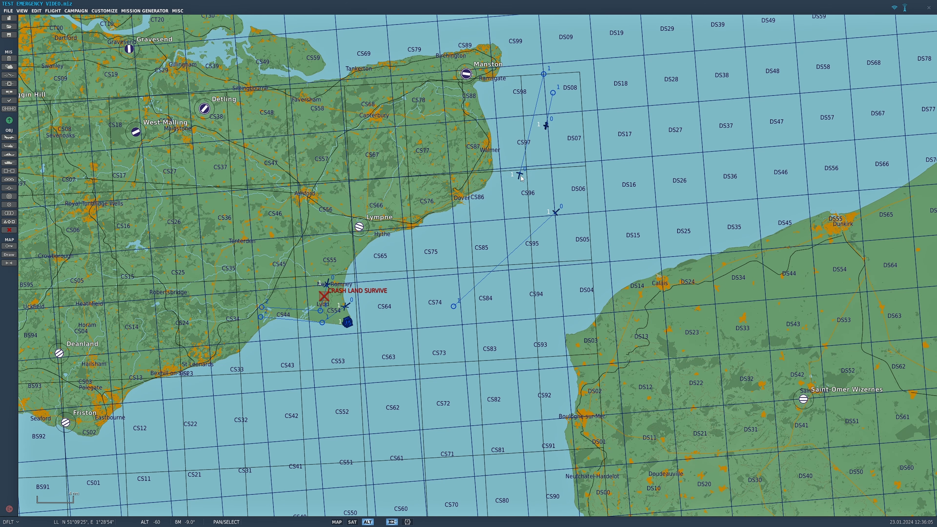
pyautogui.click(519, 175)
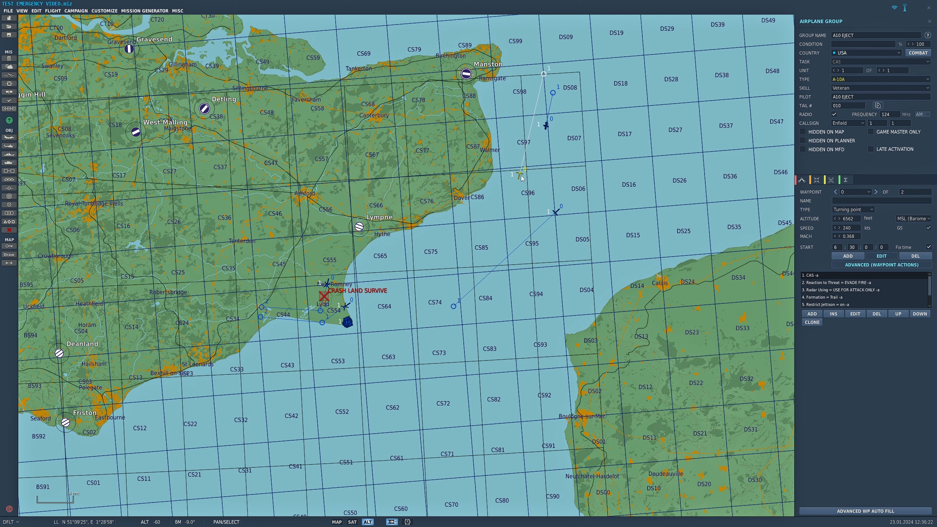
pyautogui.click(555, 213)
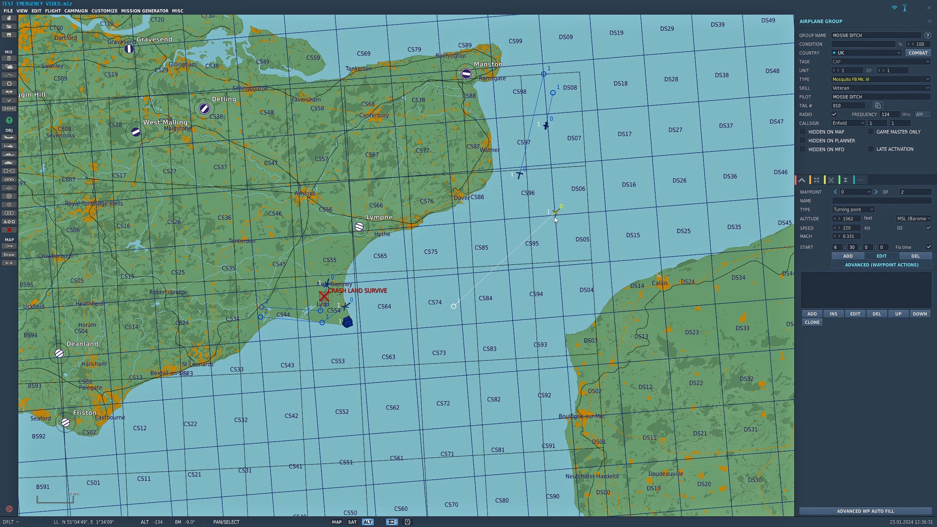
pyautogui.click(396, 317)
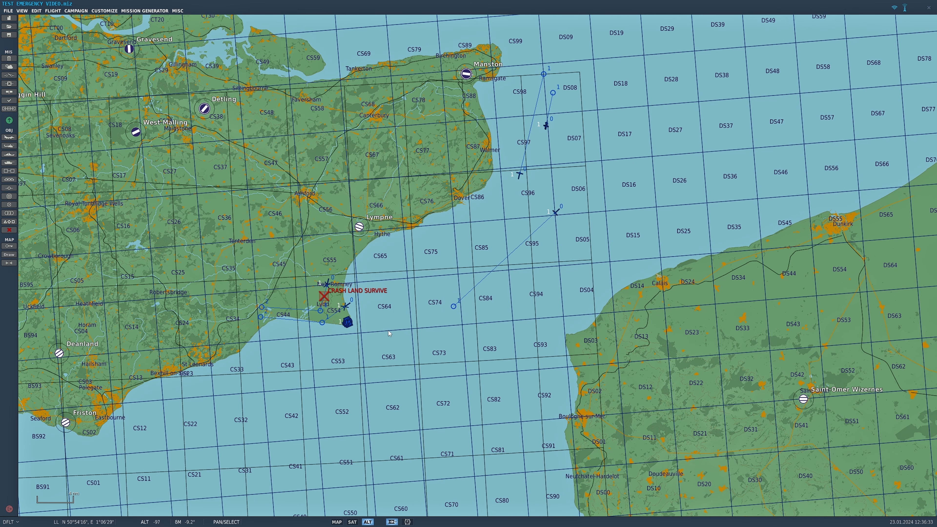
# Step: Examine the HELO DIVERT TO FARP group, the FARP at Dungeness, and the HELO CRASH LAND group with its trigger zone
pyautogui.click(345, 306)
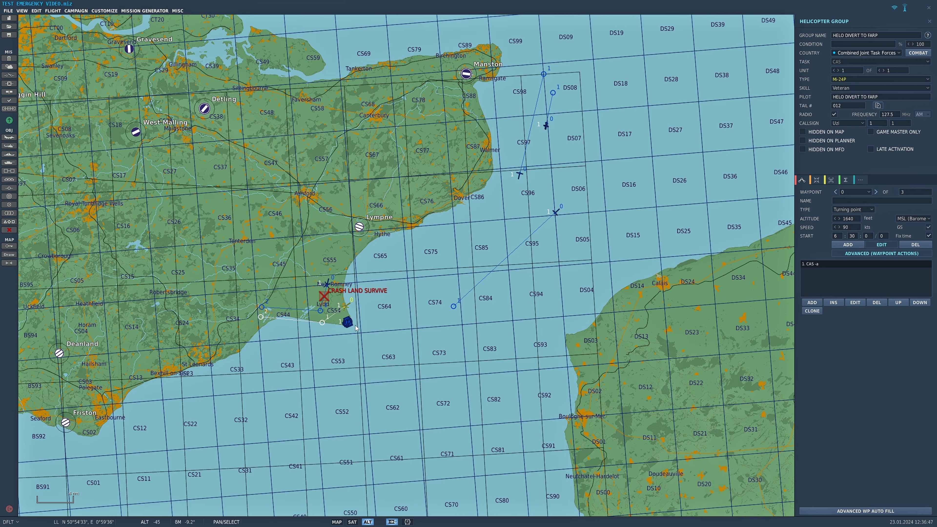
pyautogui.scroll(1, 348, 325)
pyautogui.scroll(10, 349, 326)
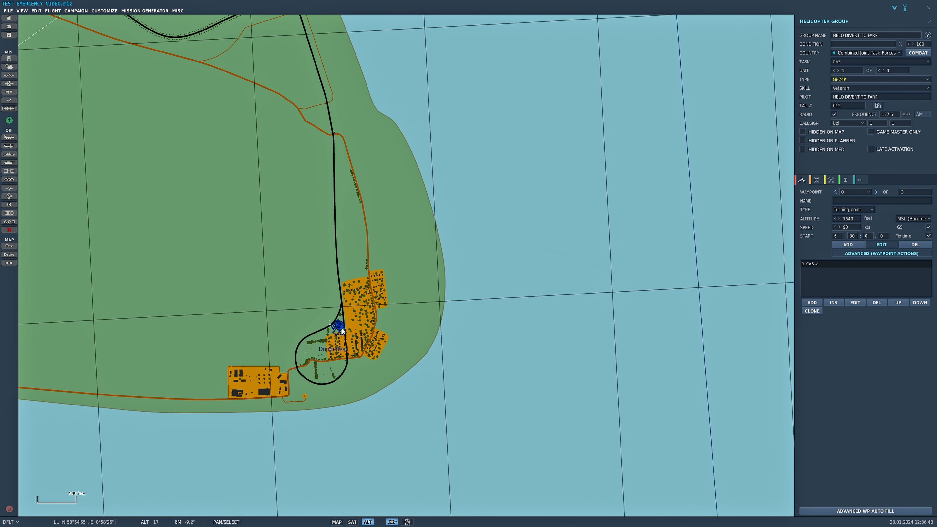
pyautogui.scroll(2, 343, 332)
pyautogui.scroll(-12, 342, 331)
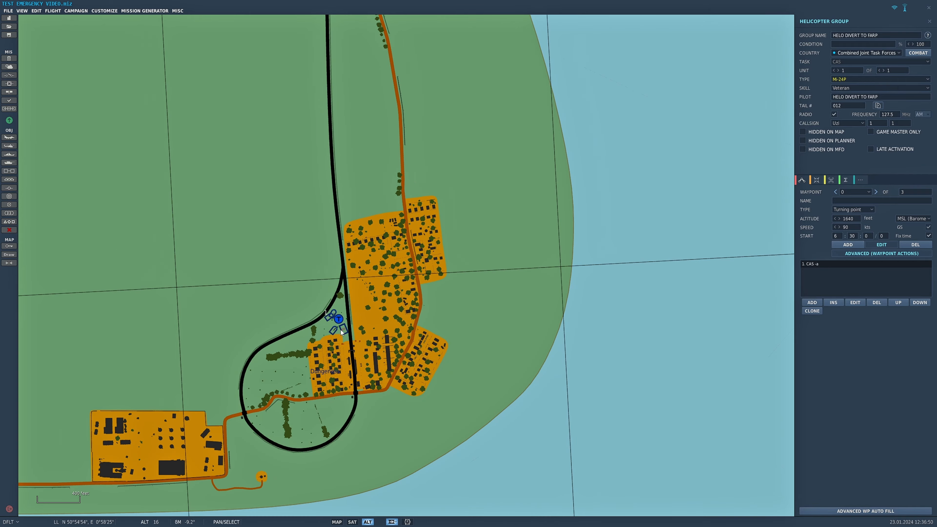
pyautogui.scroll(-1, 347, 331)
pyautogui.moveTo(286, 213); pyautogui.dragTo(358, 229)
pyautogui.click(355, 229)
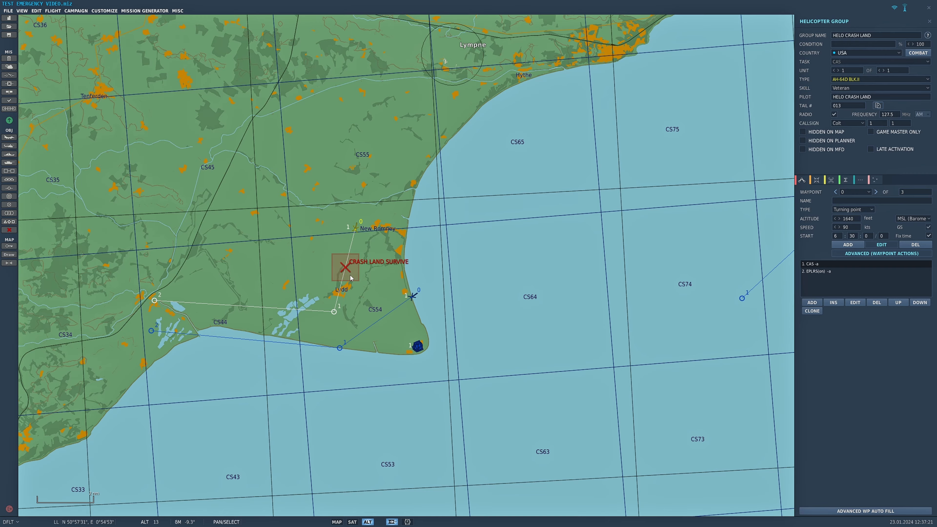
pyautogui.scroll(-5, 403, 288)
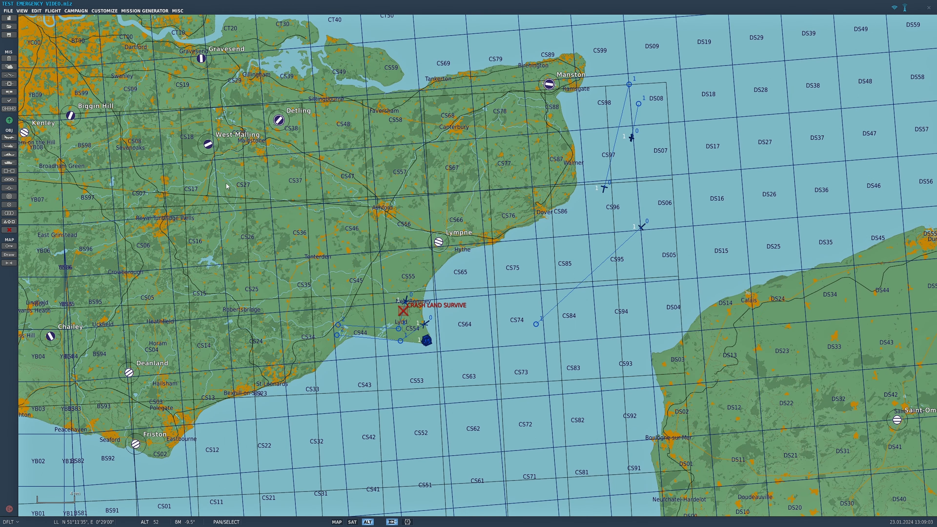
# Step: Open the mission's triggers and look through the conditions and actions of the aircraft and helicopter emergency triggers
pyautogui.click(9, 75)
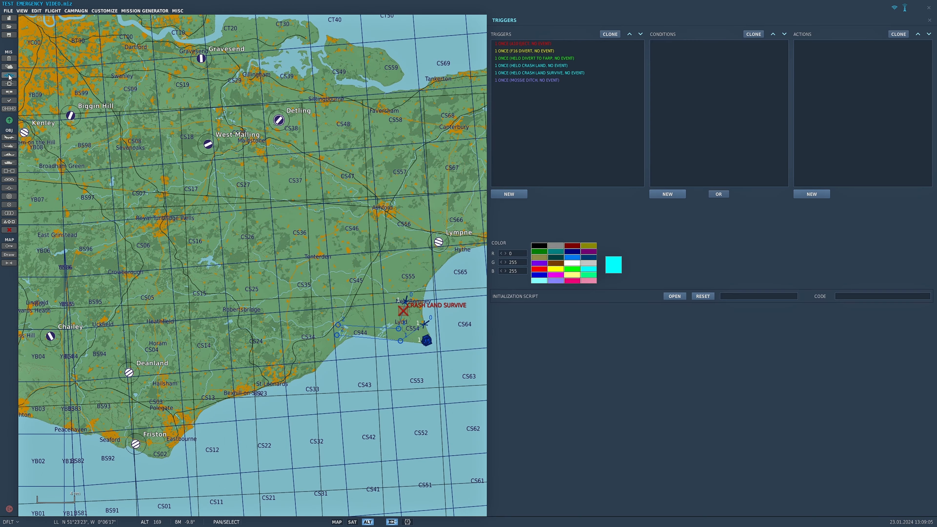
pyautogui.click(539, 43)
pyautogui.click(540, 51)
pyautogui.click(544, 59)
pyautogui.click(545, 65)
pyautogui.click(545, 80)
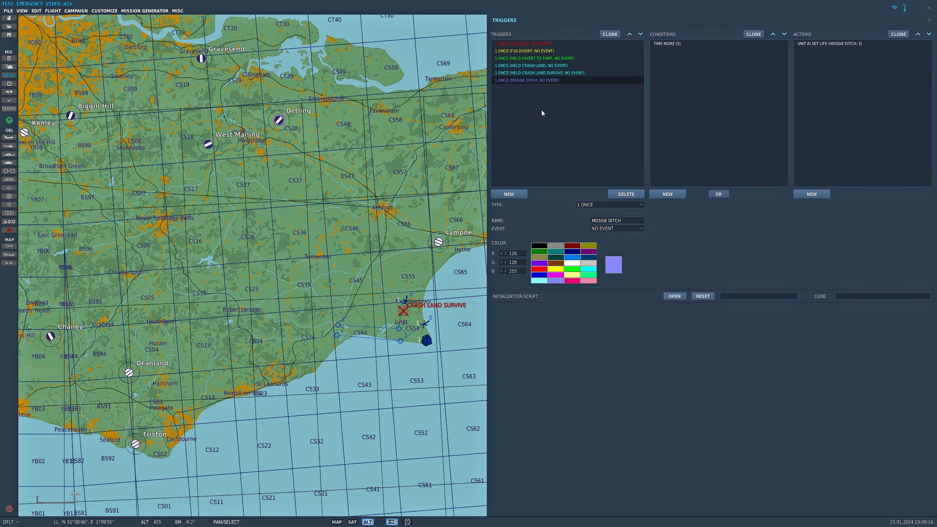
pyautogui.click(529, 66)
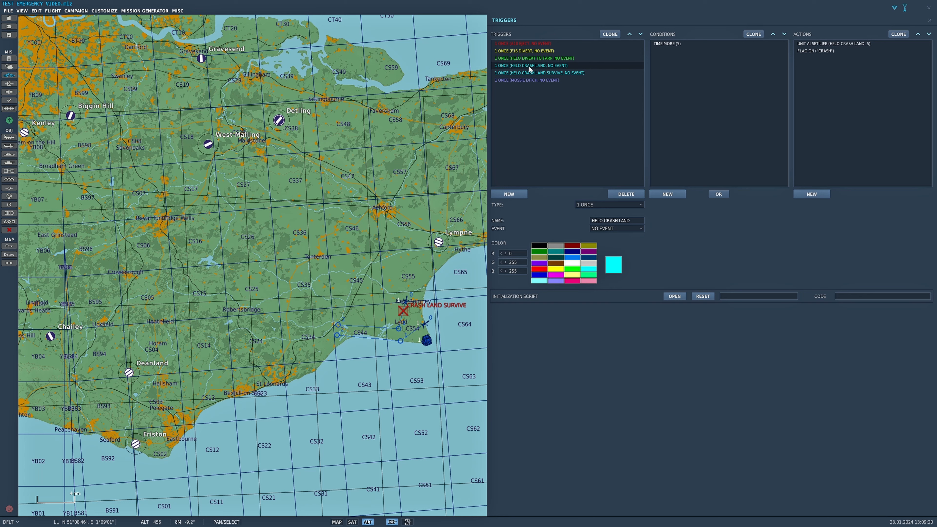
pyautogui.click(525, 74)
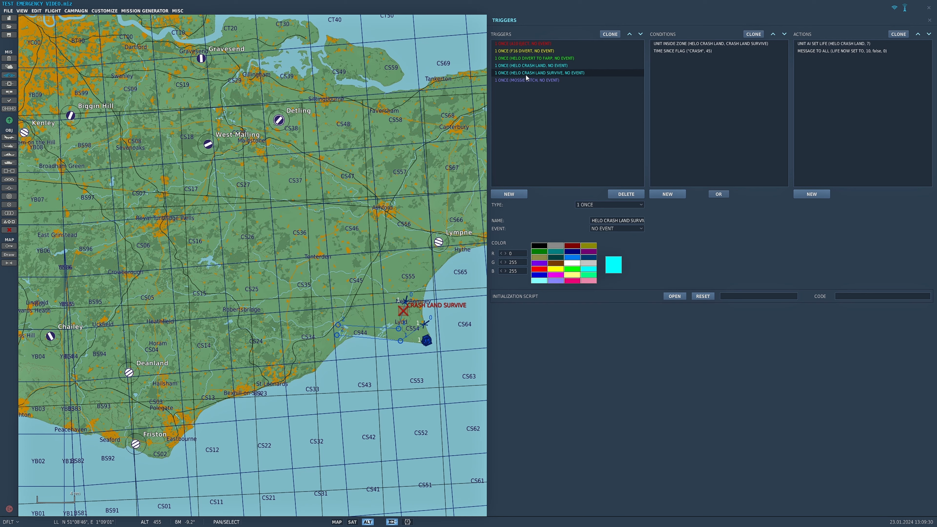
# Step: Inspect the UNIT AI SET LIFE action in the A10 EJECT, F16 DIVERT and MOSSIE DITCH triggers
pyautogui.click(528, 44)
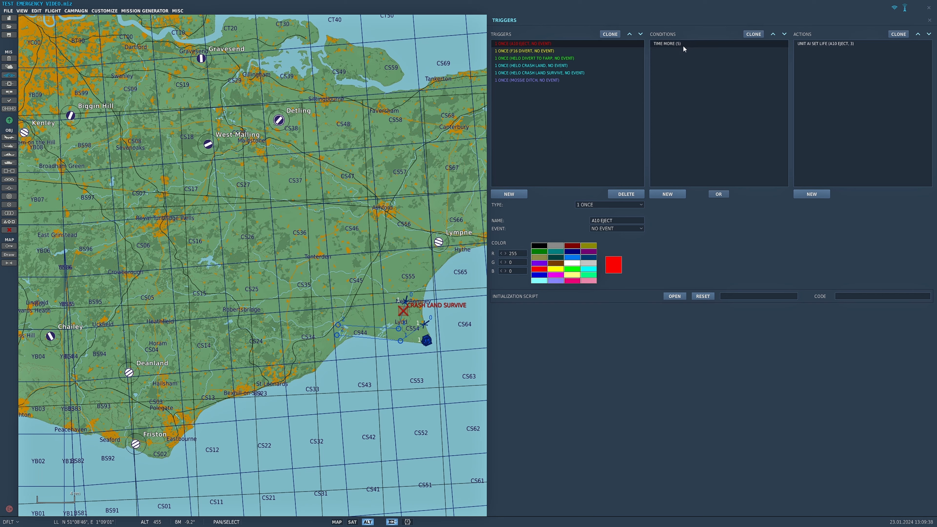
pyautogui.click(826, 43)
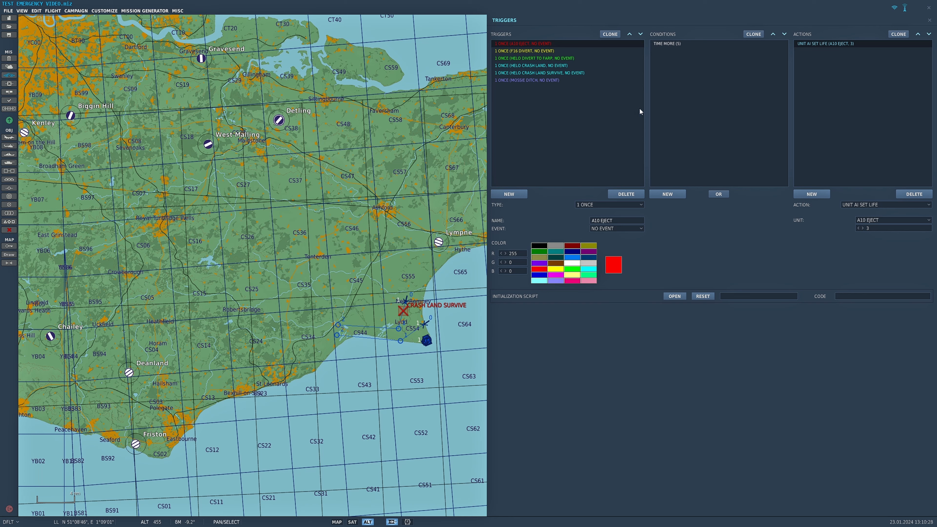
pyautogui.click(546, 51)
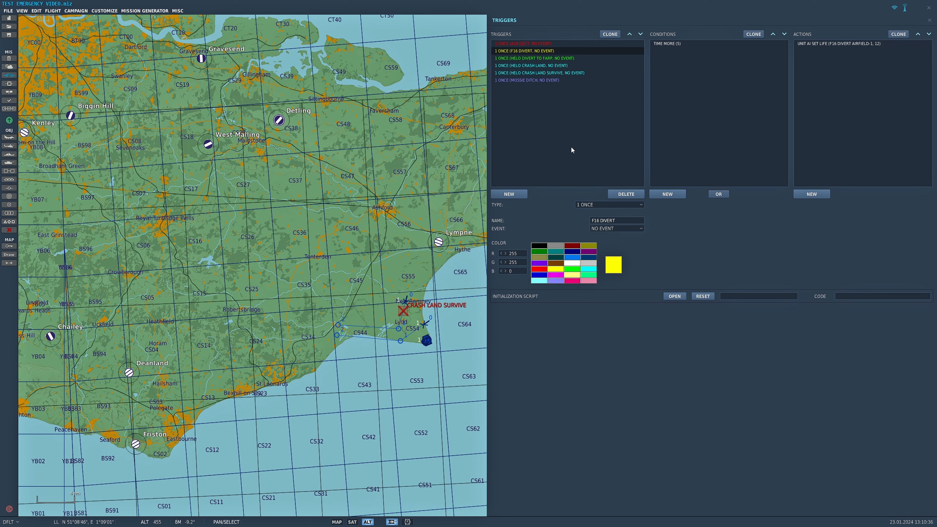
pyautogui.click(841, 44)
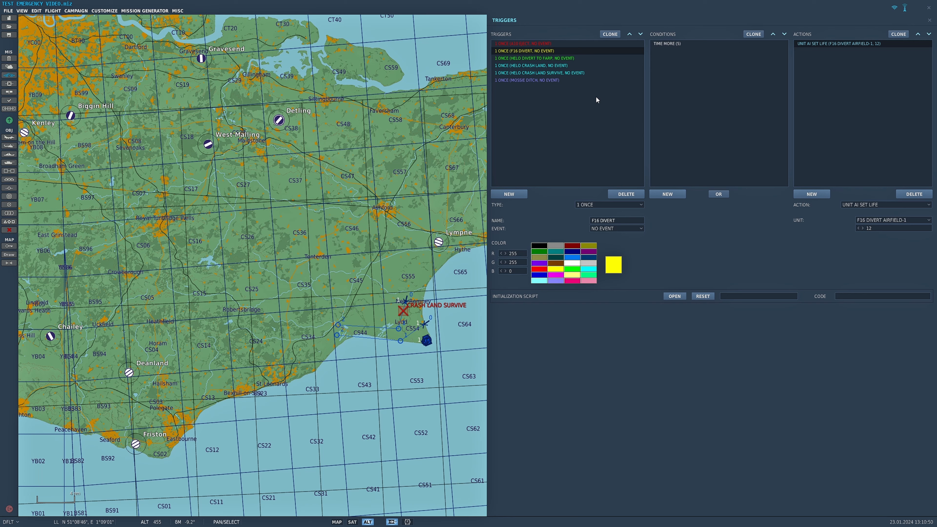
pyautogui.click(528, 80)
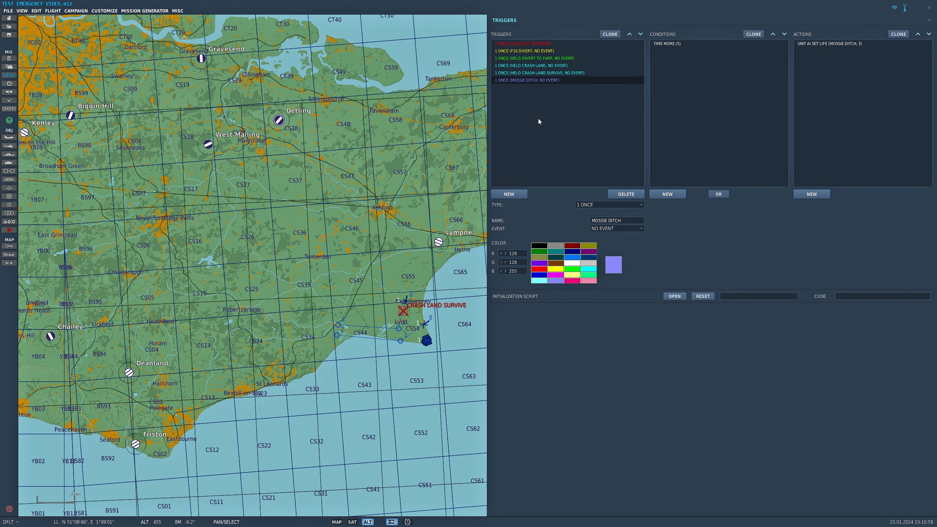
pyautogui.click(835, 43)
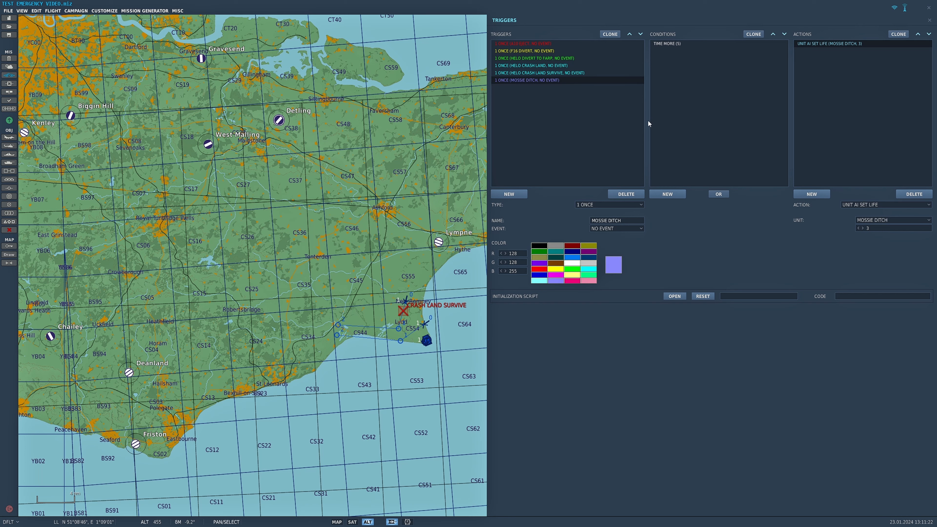
# Step: Inspect the UNIT AI SET LIFE action of the HELO DIVERT TO FARP trigger and the matching Mi-24P group's settings
pyautogui.click(529, 59)
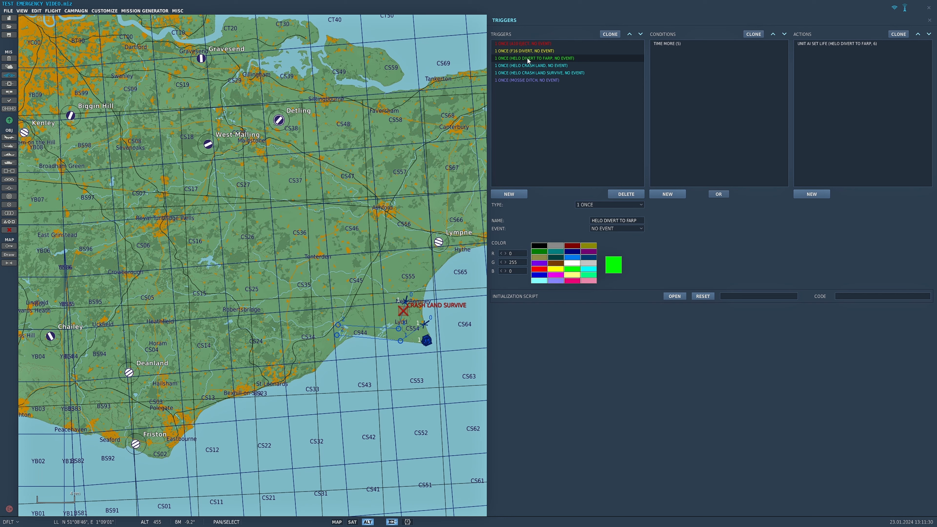
pyautogui.click(829, 44)
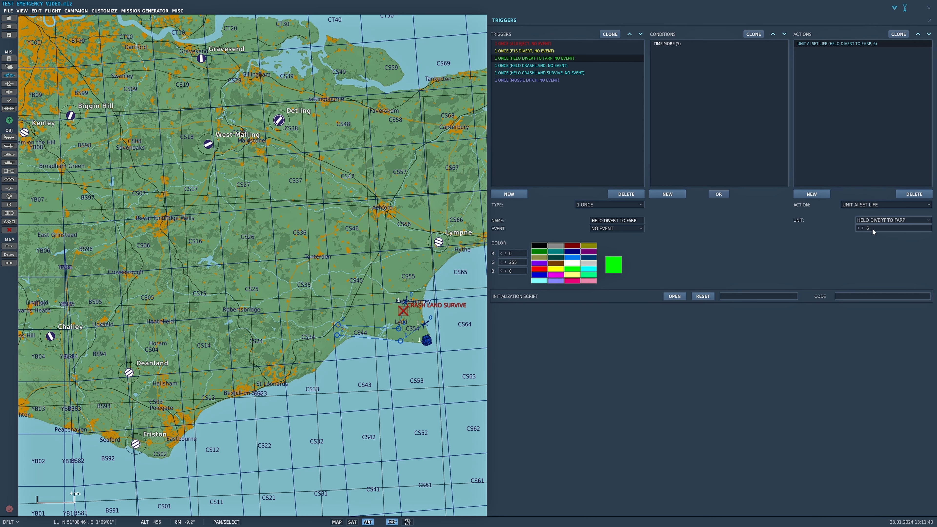
pyautogui.click(424, 324)
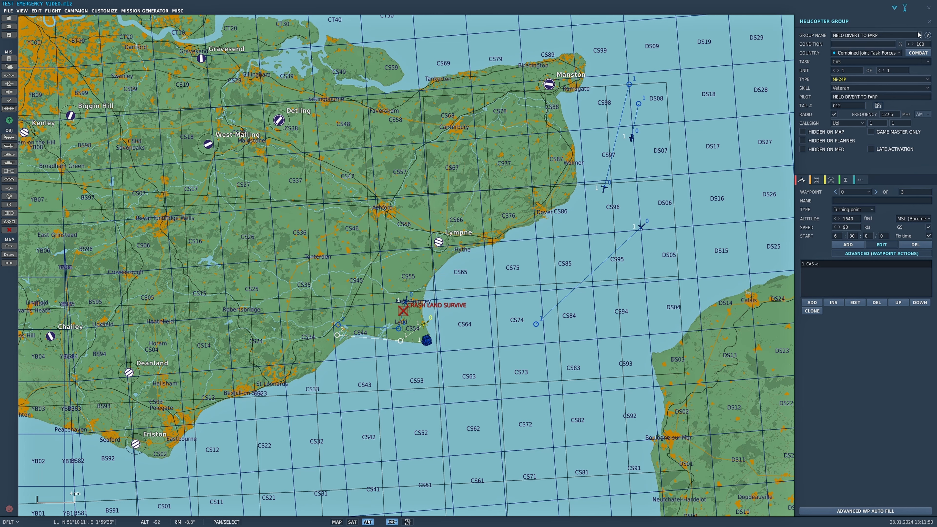
pyautogui.click(929, 21)
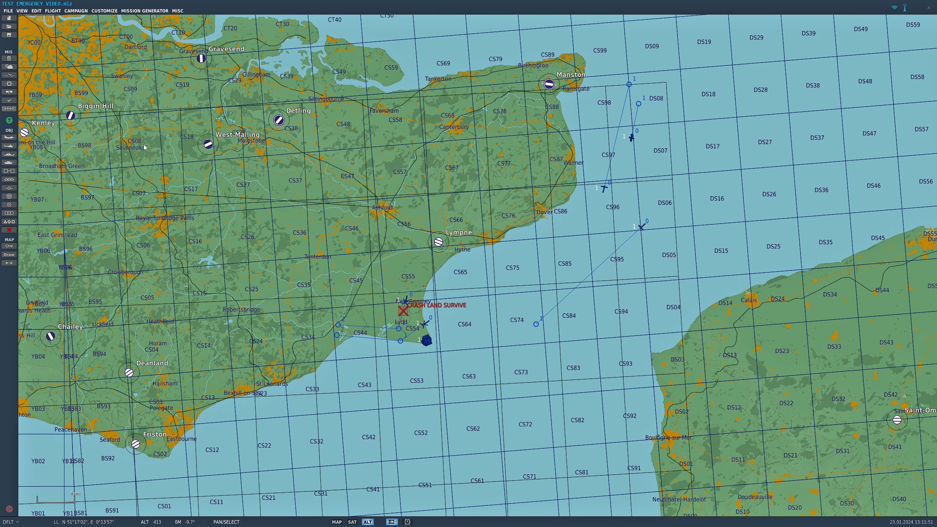
# Step: Inspect the UNIT AI SET LIFE and FLAG ON actions of the HELO CRASH LAND trigger
pyautogui.click(9, 76)
pyautogui.click(528, 66)
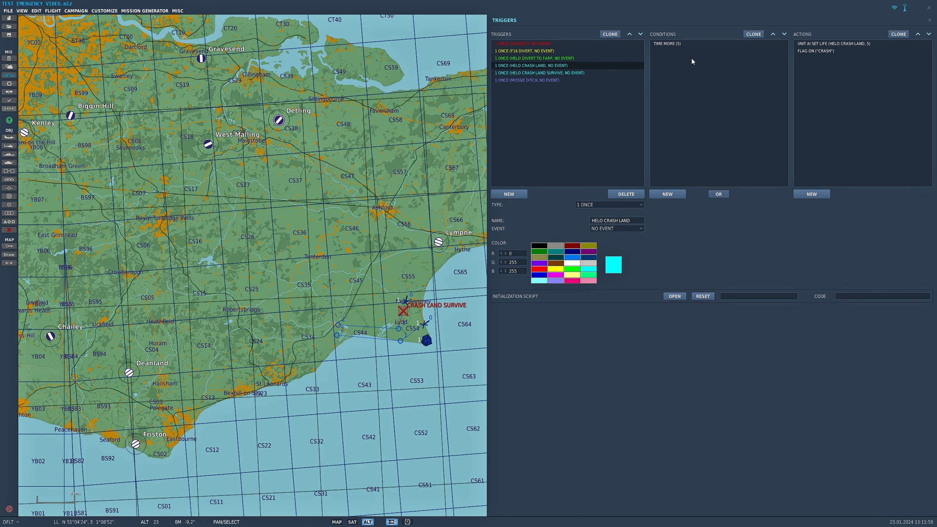
pyautogui.click(854, 44)
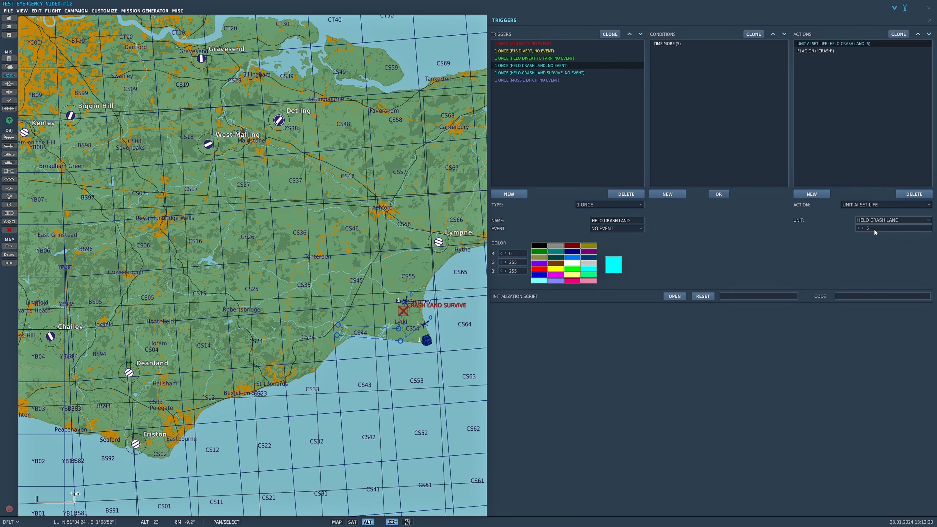
pyautogui.click(810, 52)
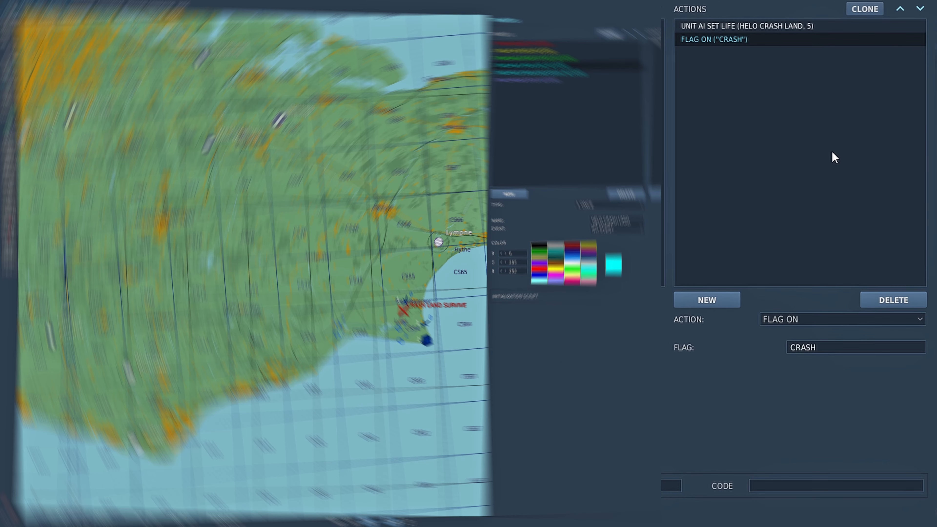
# Step: Inspect the HELO CRASH LAND SURVIVE trigger's TIME SINCE FLAG condition and its set-life and message actions
pyautogui.click(562, 73)
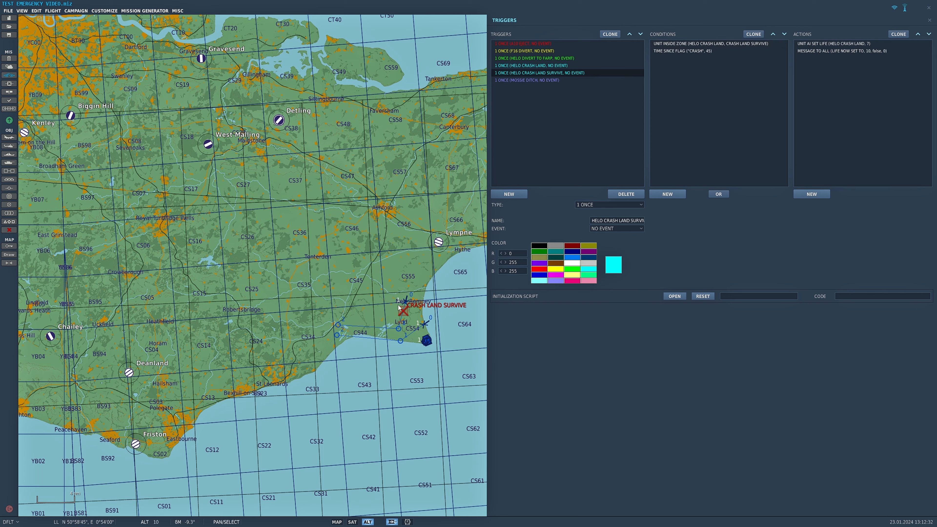
pyautogui.click(693, 52)
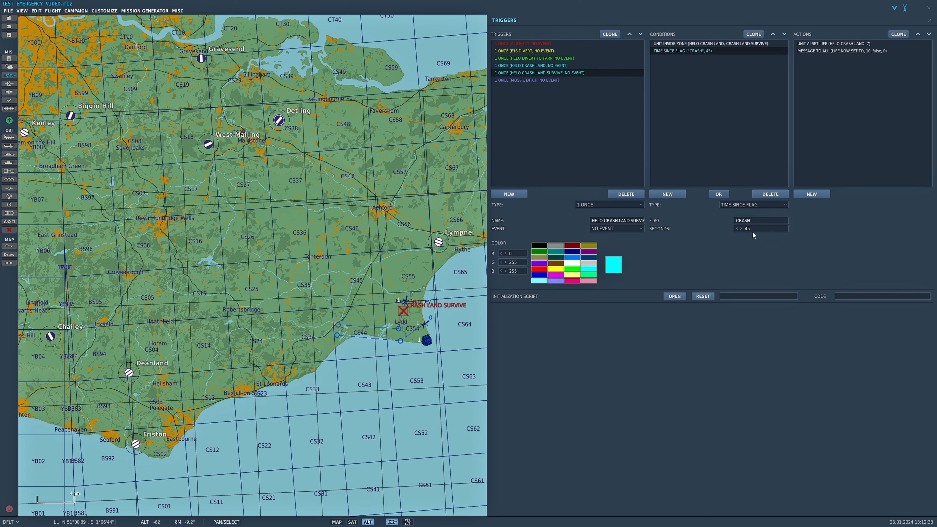
pyautogui.click(833, 44)
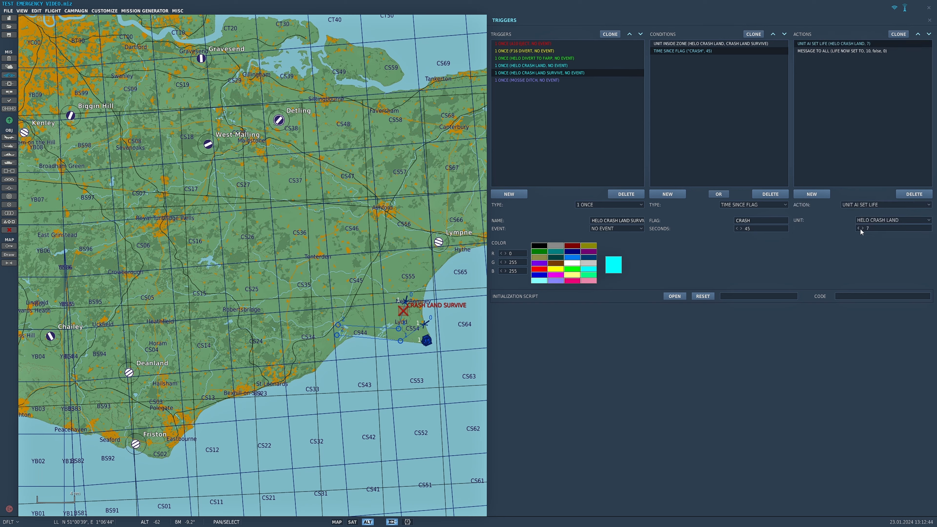
pyautogui.click(820, 51)
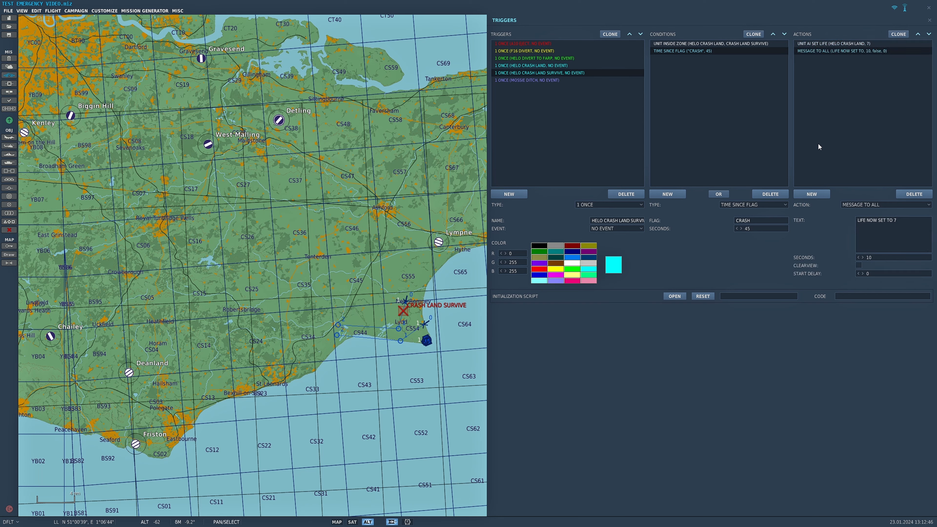